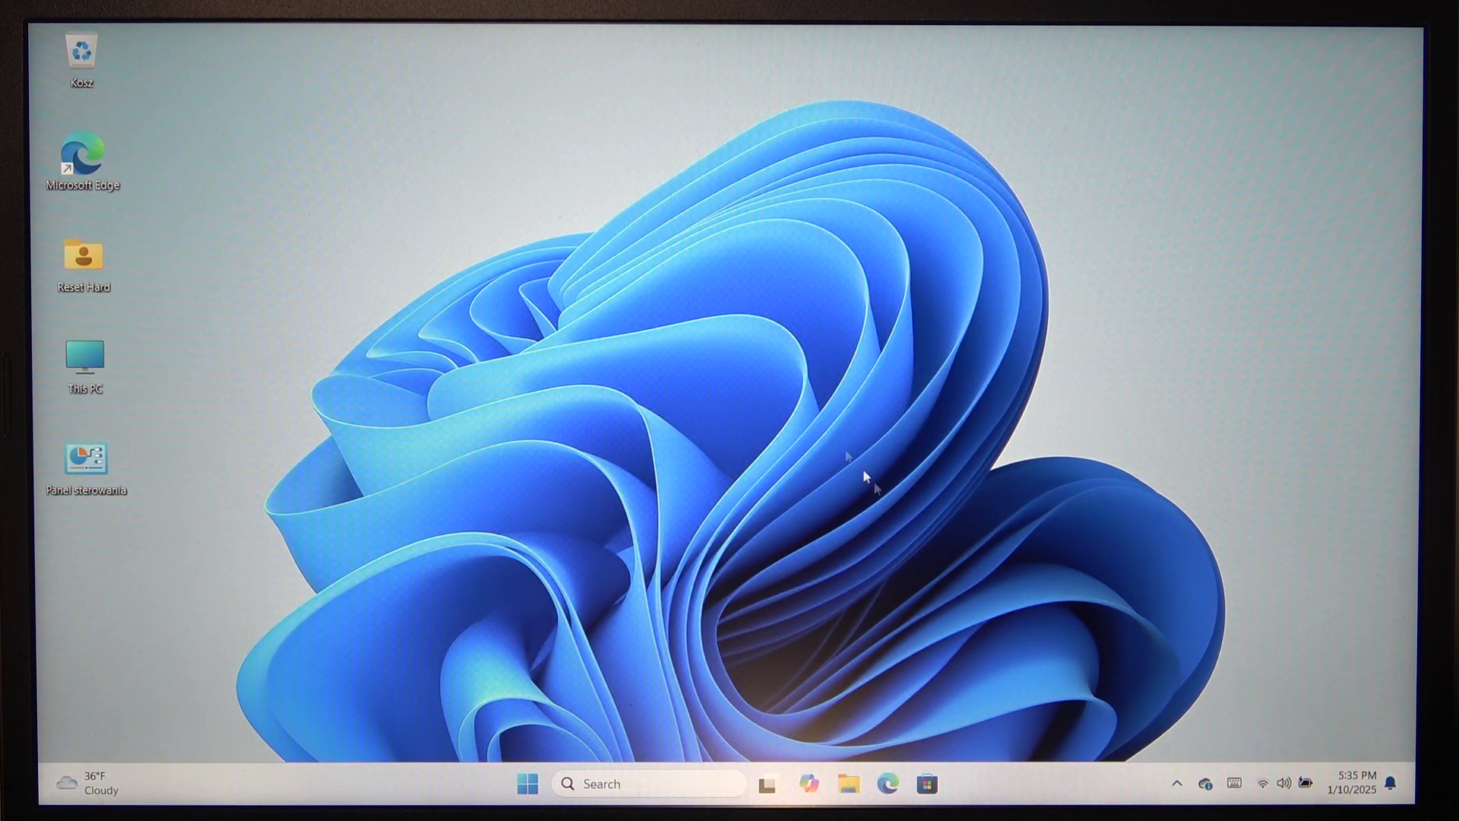
# Step: Launch File Explorer, then open three more Explorer windows from its taskbar menu
pyautogui.click(851, 790)
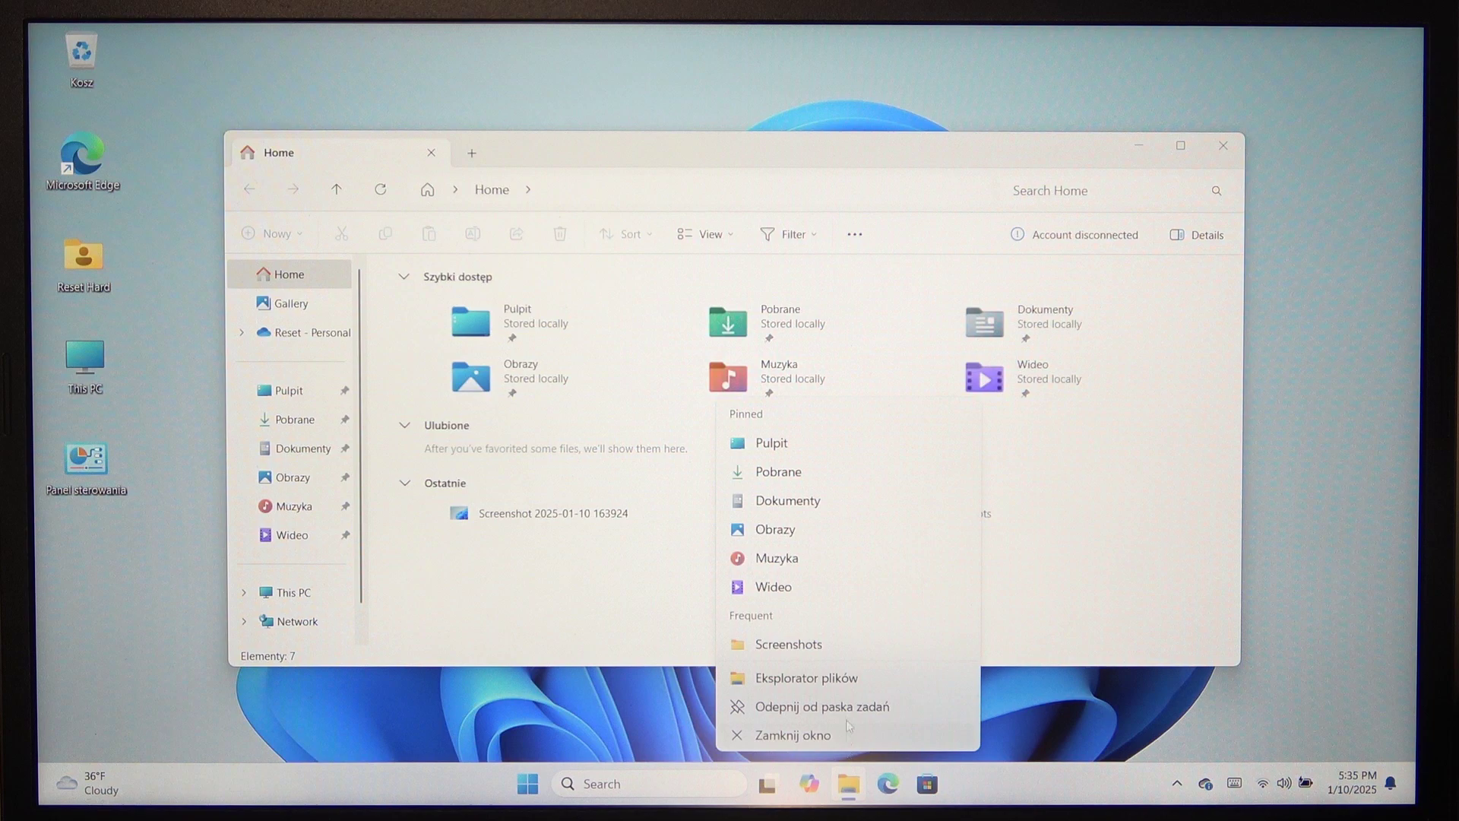
pyautogui.click(807, 678)
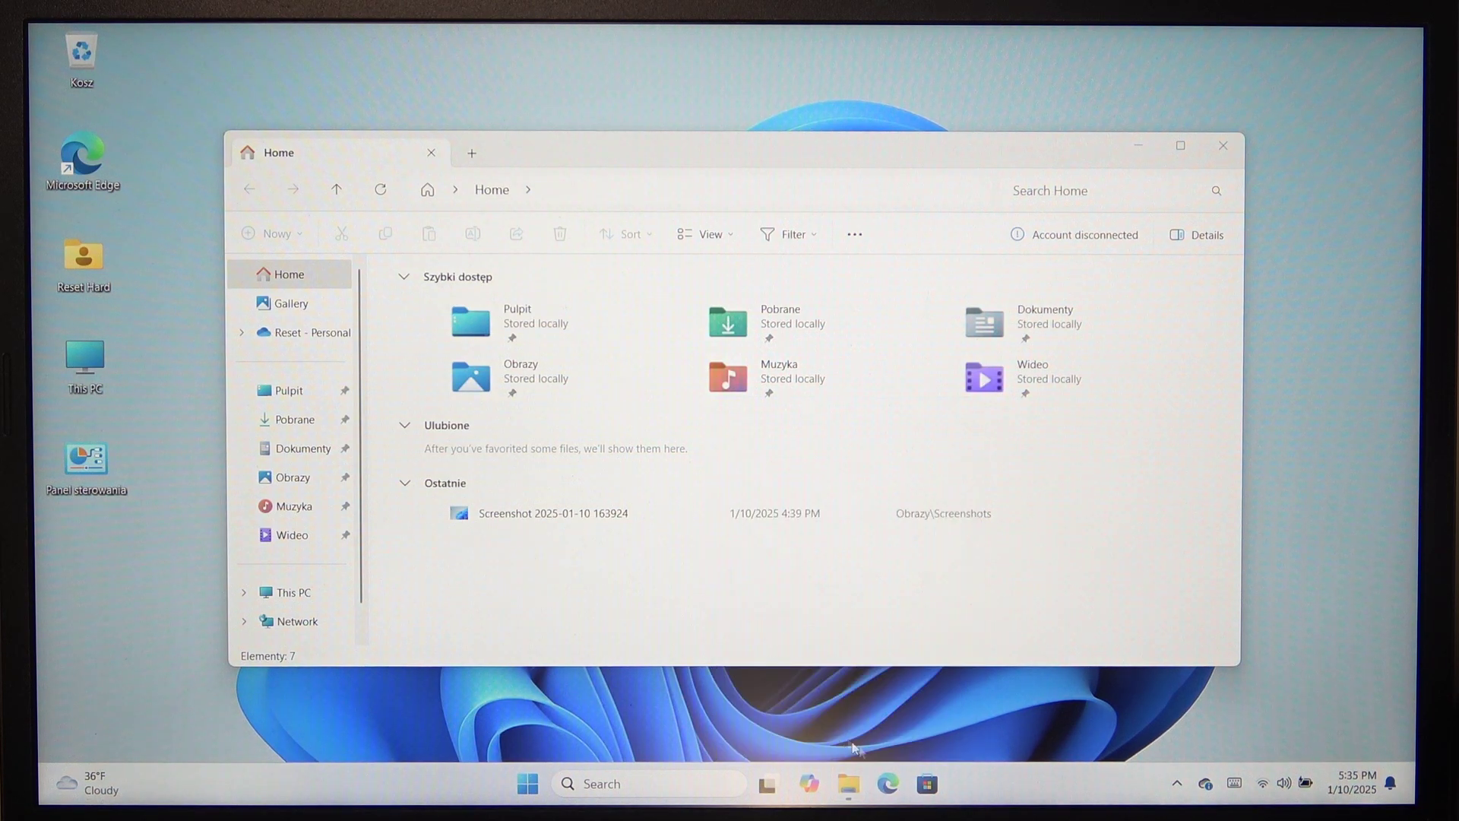
pyautogui.rightClick(843, 778)
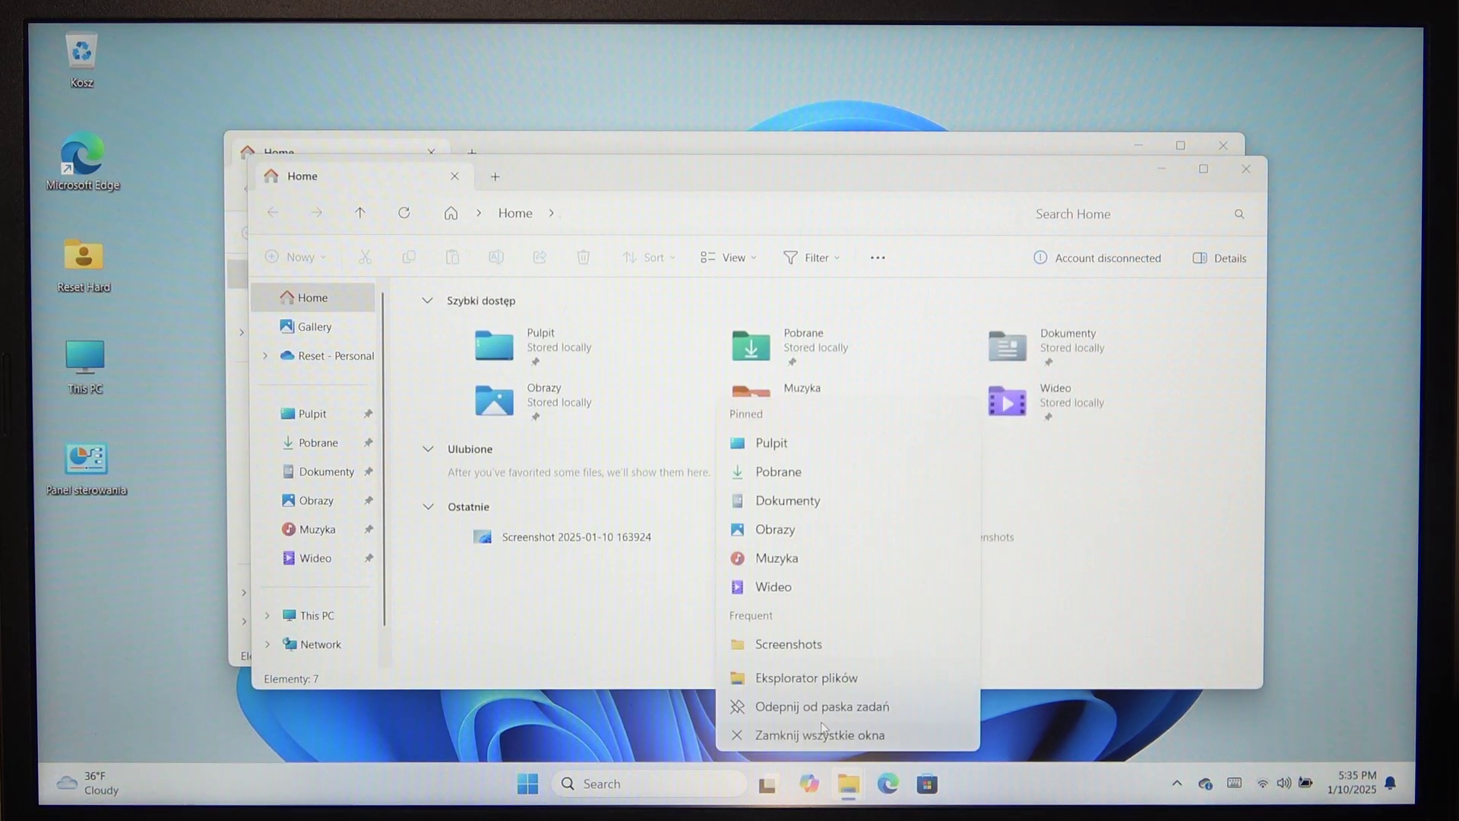
pyautogui.click(815, 685)
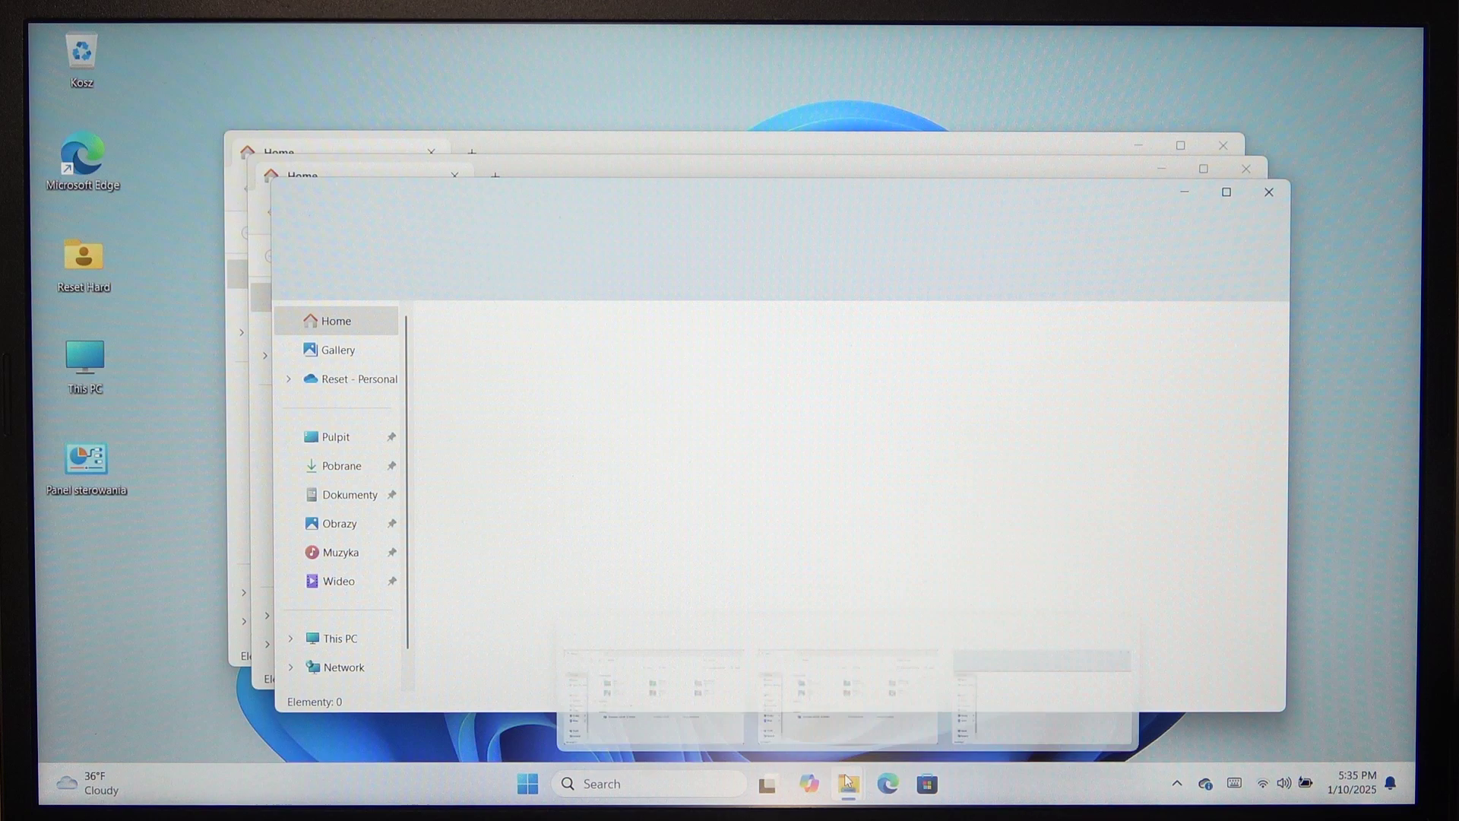
pyautogui.rightClick(849, 783)
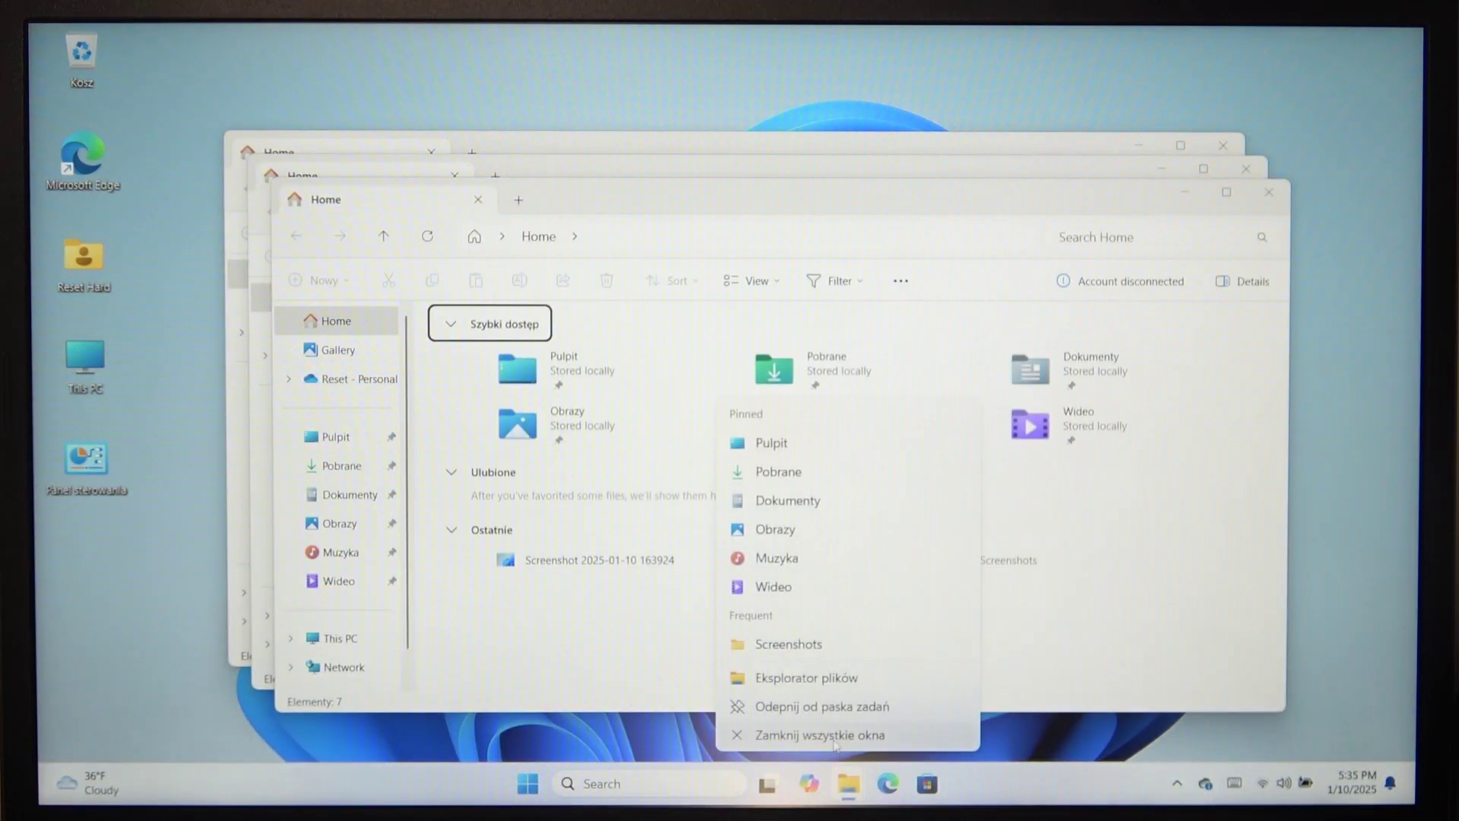
pyautogui.click(829, 681)
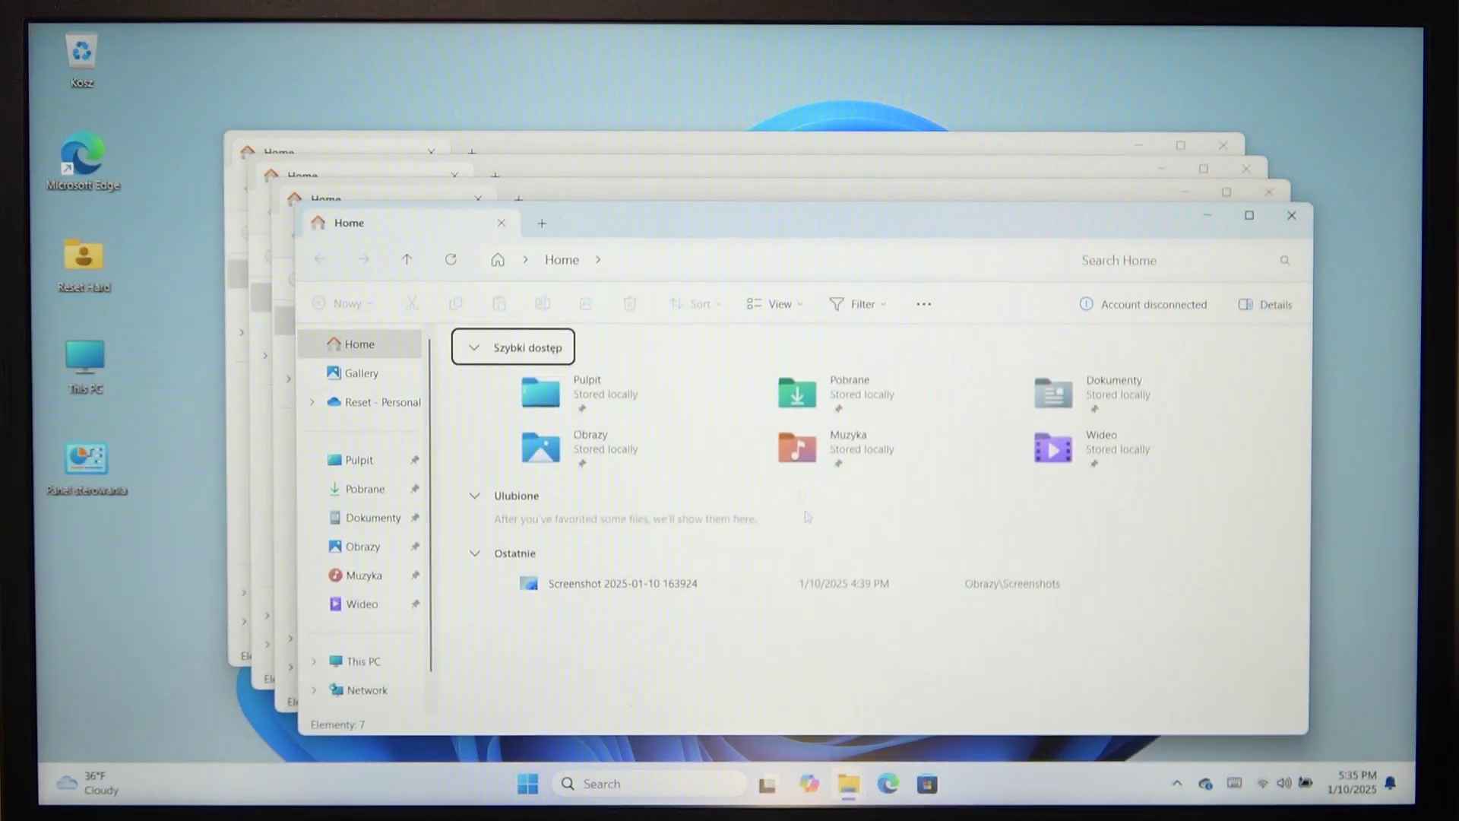
# Step: Drag the top Explorer window onto the snap layout bar and drop it in the left-half zone
pyautogui.moveTo(738, 223)
pyautogui.mouseDown()
pyautogui.moveTo(671, 71)
pyautogui.moveTo(684, 161)
pyautogui.moveTo(498, 94)
pyautogui.mouseUp()
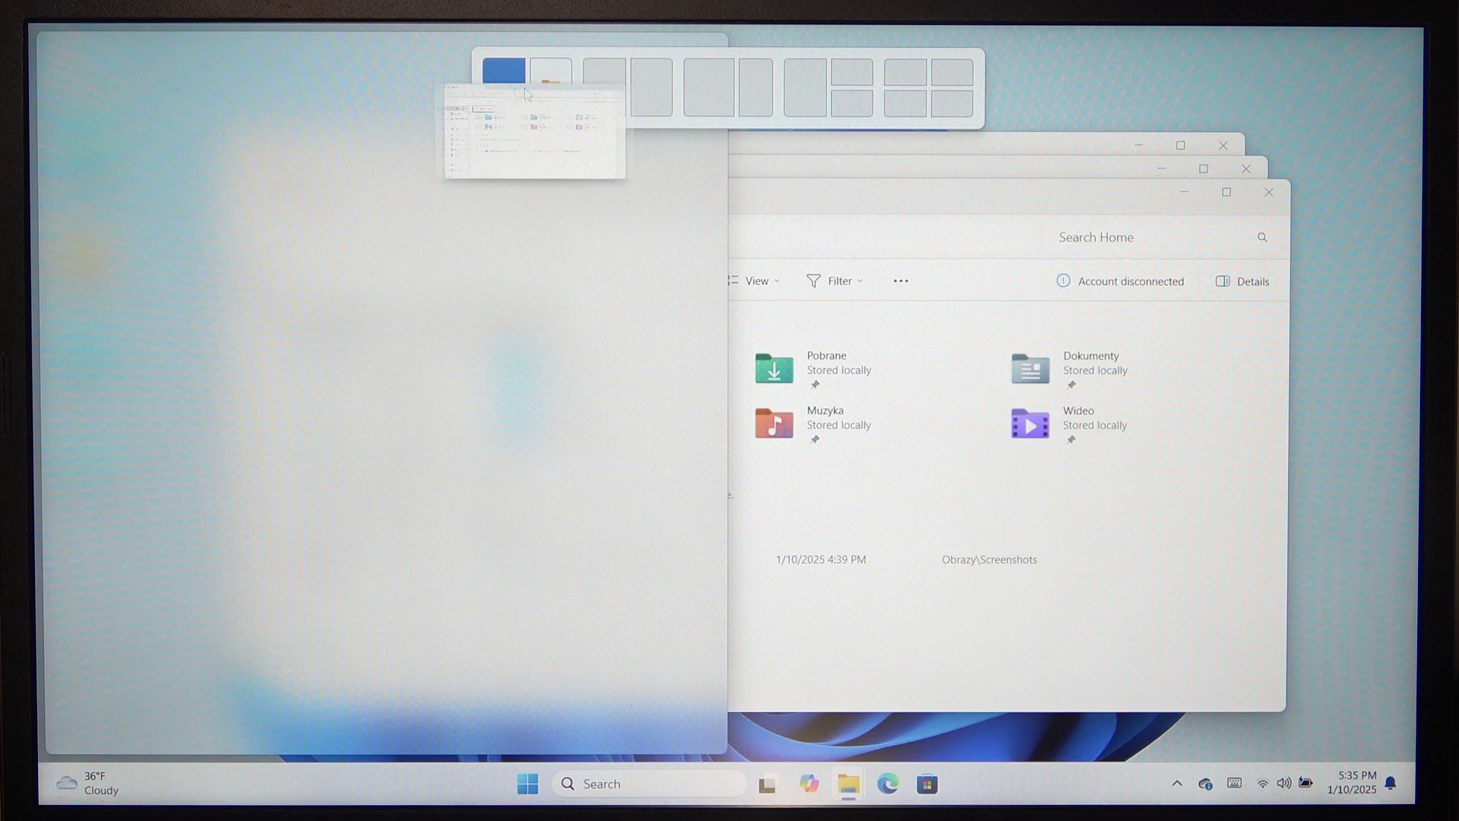
pyautogui.moveTo(510, 104); pyautogui.dragTo(804, 82)
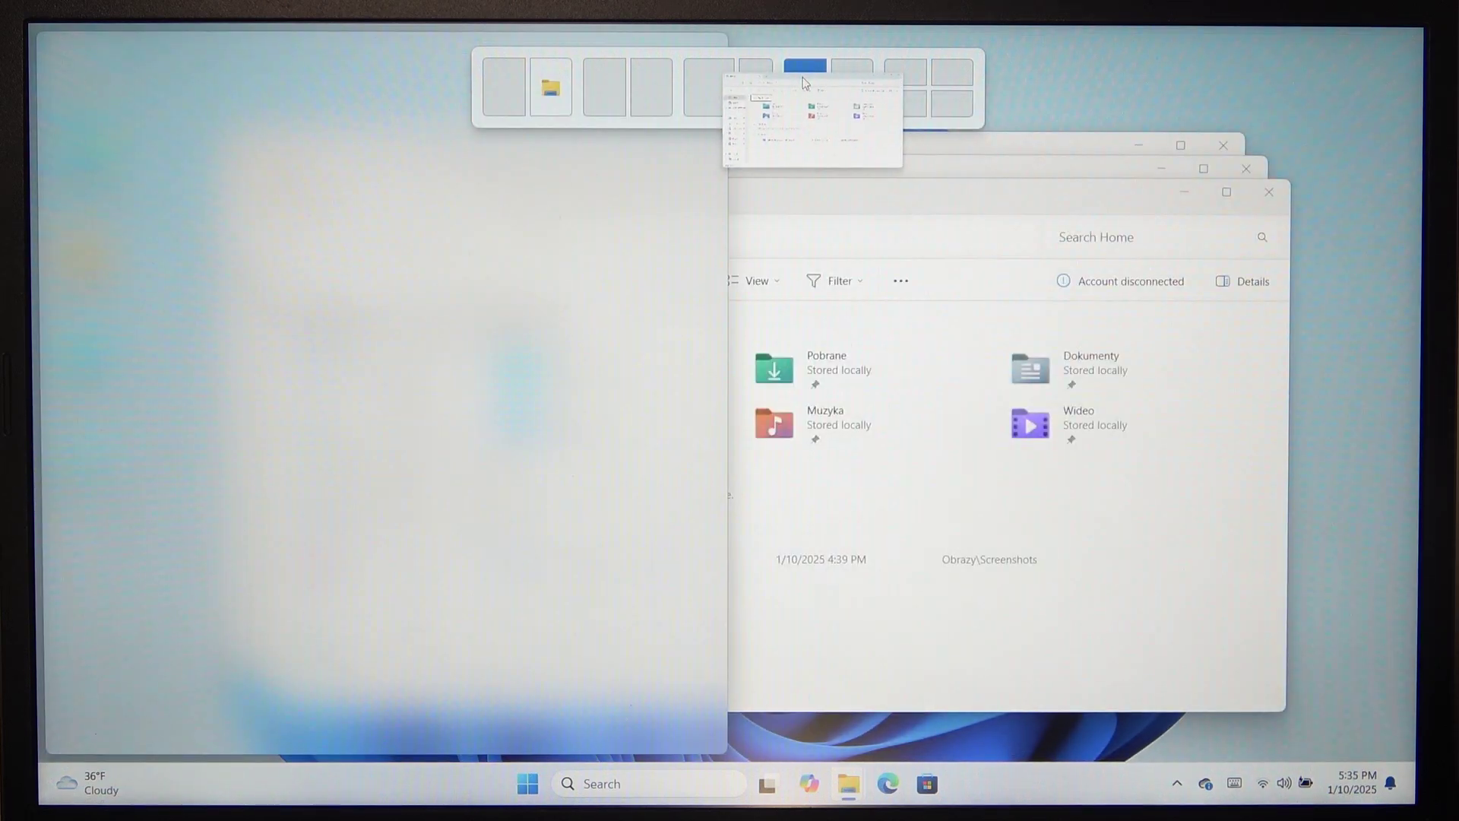
pyautogui.moveTo(808, 96)
pyautogui.mouseDown()
pyautogui.moveTo(866, 102)
pyautogui.moveTo(606, 81)
pyautogui.mouseUp()
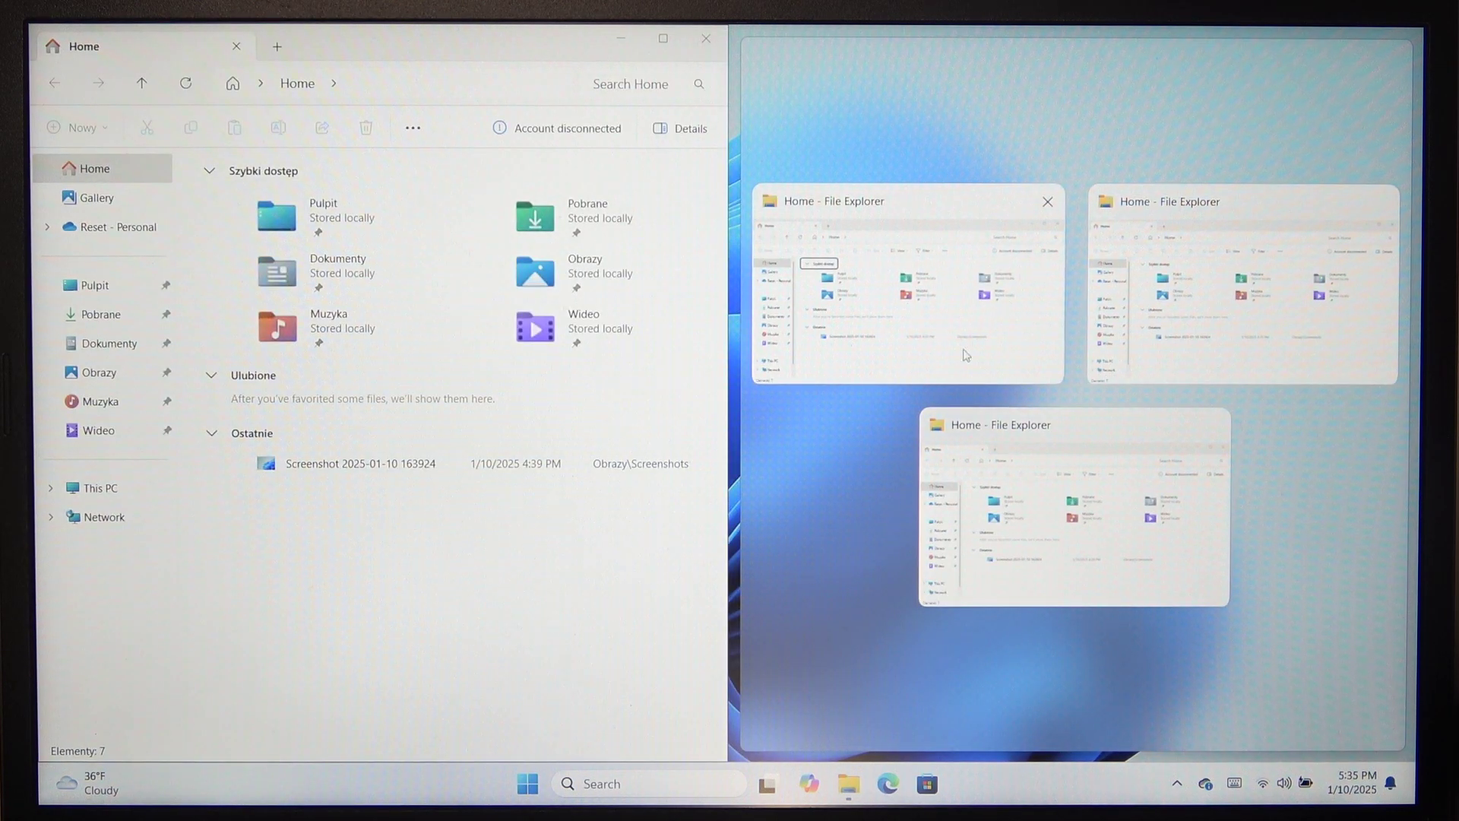
# Step: Fill the right half via Snap Assist, shift the divider right and back, then unsnap the left window
pyautogui.click(955, 318)
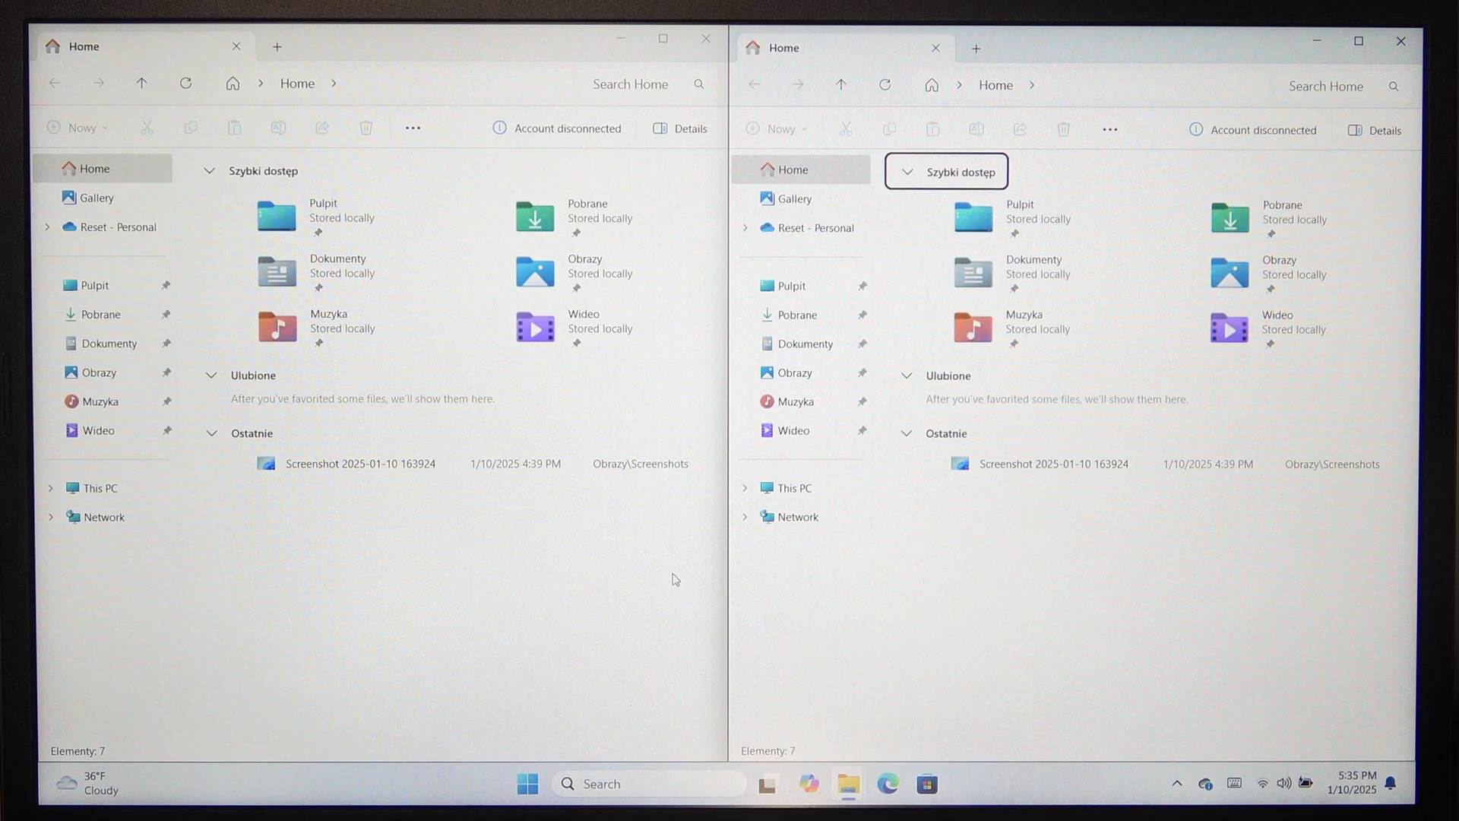
pyautogui.moveTo(725, 370)
pyautogui.mouseDown()
pyautogui.moveTo(478, 393)
pyautogui.moveTo(1159, 393)
pyautogui.mouseUp()
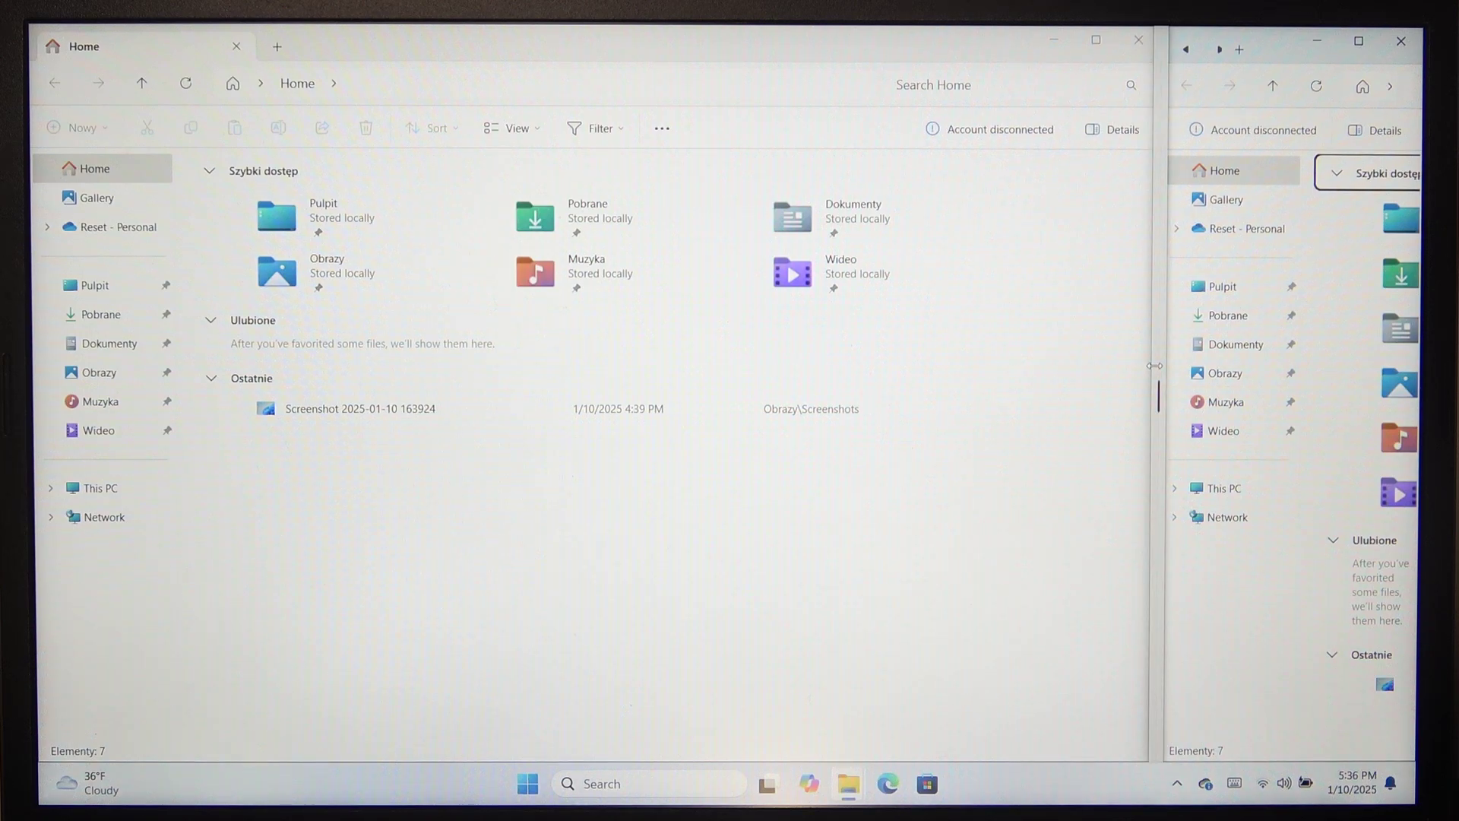
pyautogui.moveTo(1155, 367); pyautogui.dragTo(786, 370)
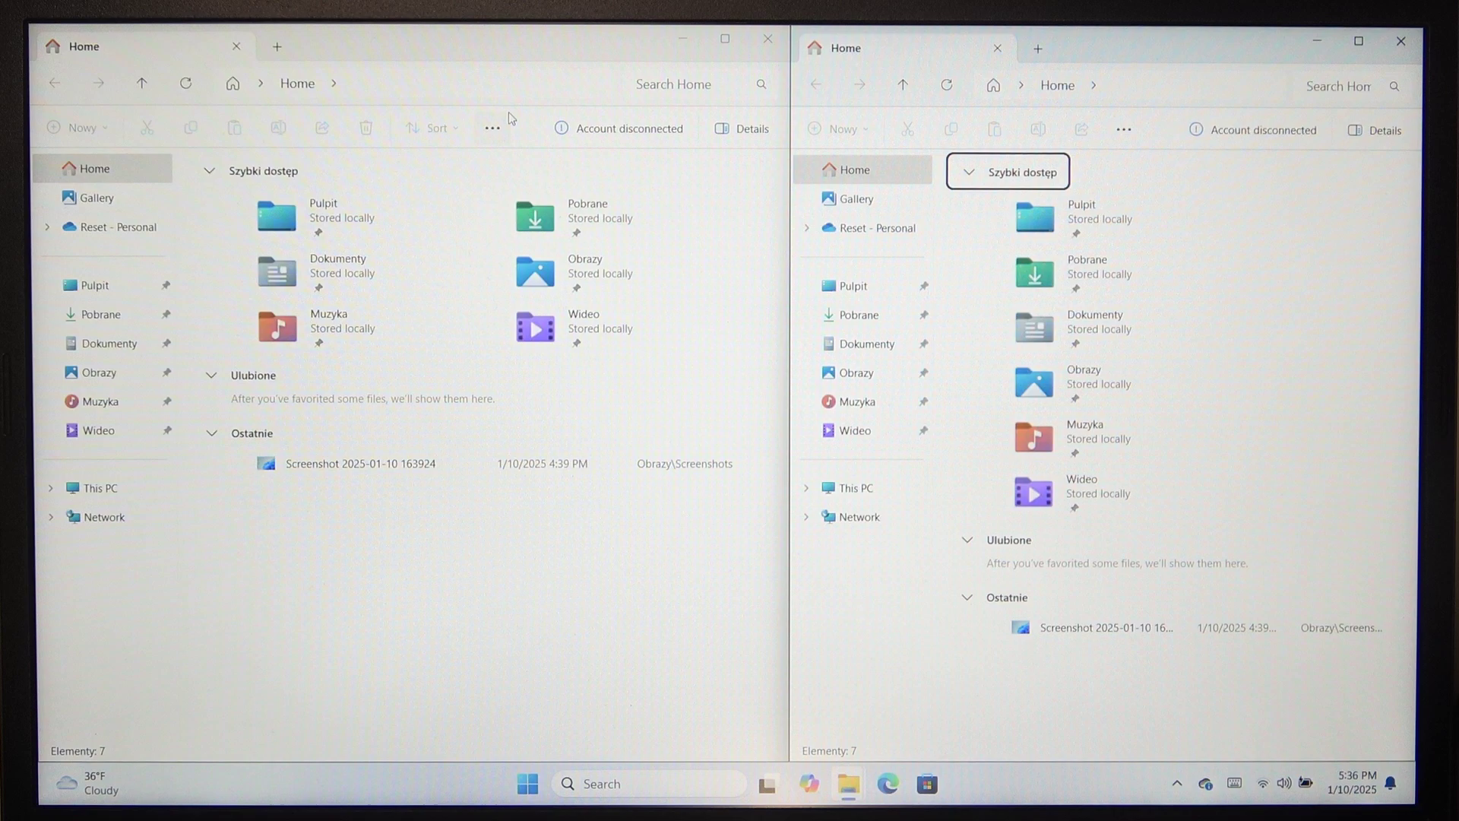
pyautogui.moveTo(457, 44)
pyautogui.mouseDown()
pyautogui.moveTo(745, 92)
pyautogui.moveTo(909, 79)
pyautogui.mouseUp()
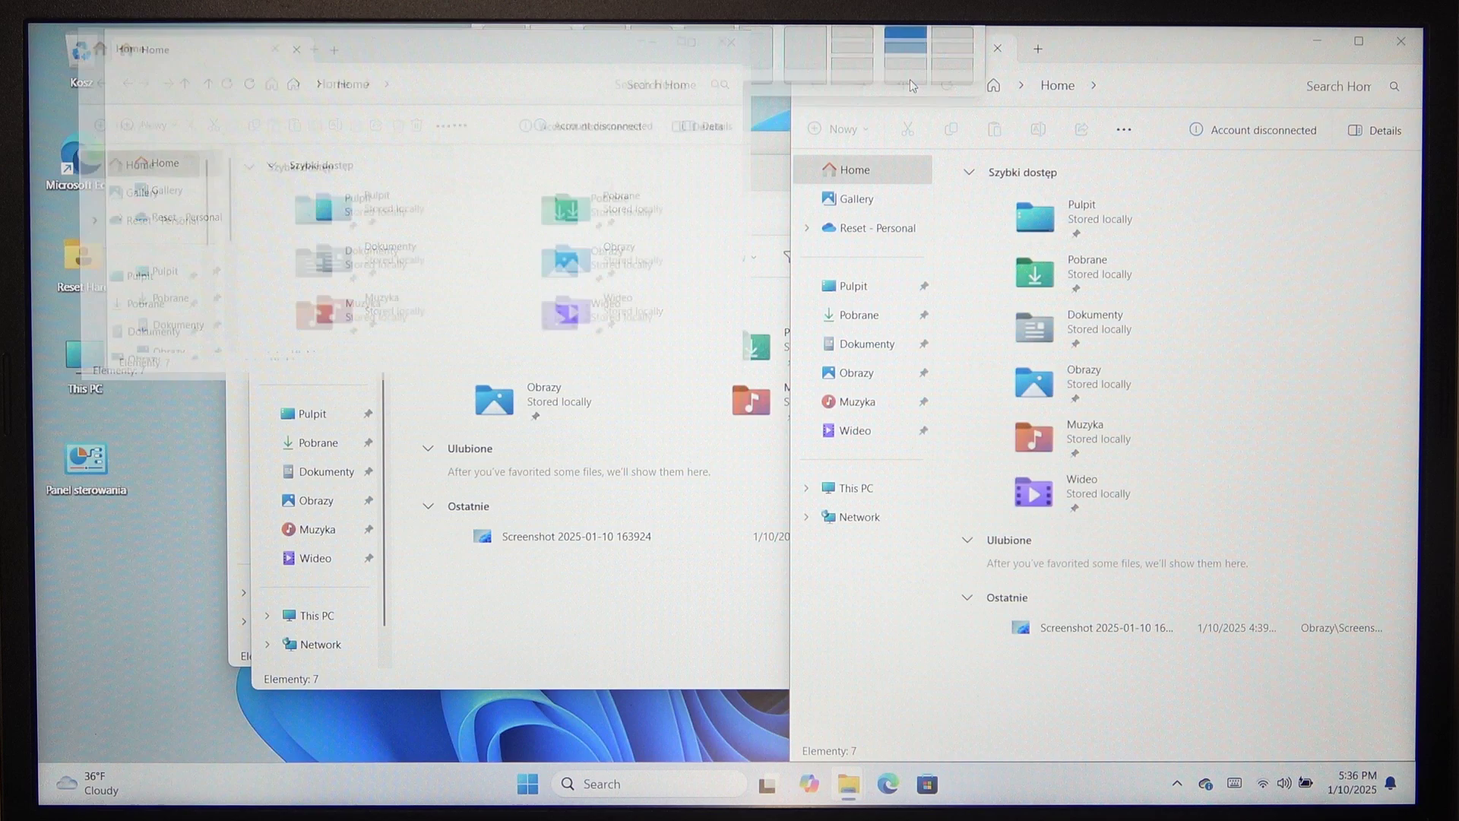
# Step: Snap windows into the top-right and bottom-left quarters, then drag another toward the bottom-right
pyautogui.click(1146, 172)
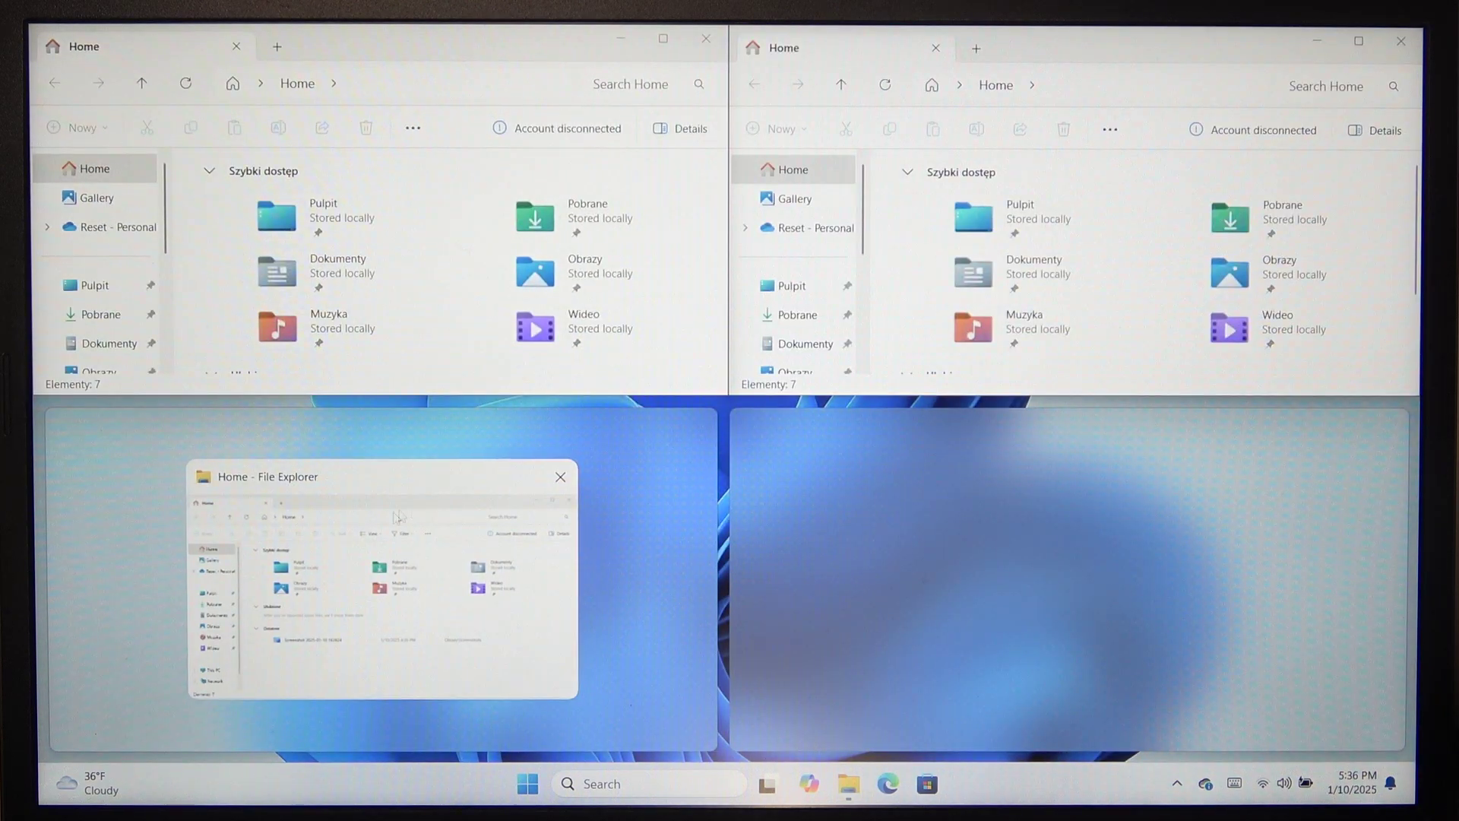
pyautogui.click(377, 579)
pyautogui.click(866, 539)
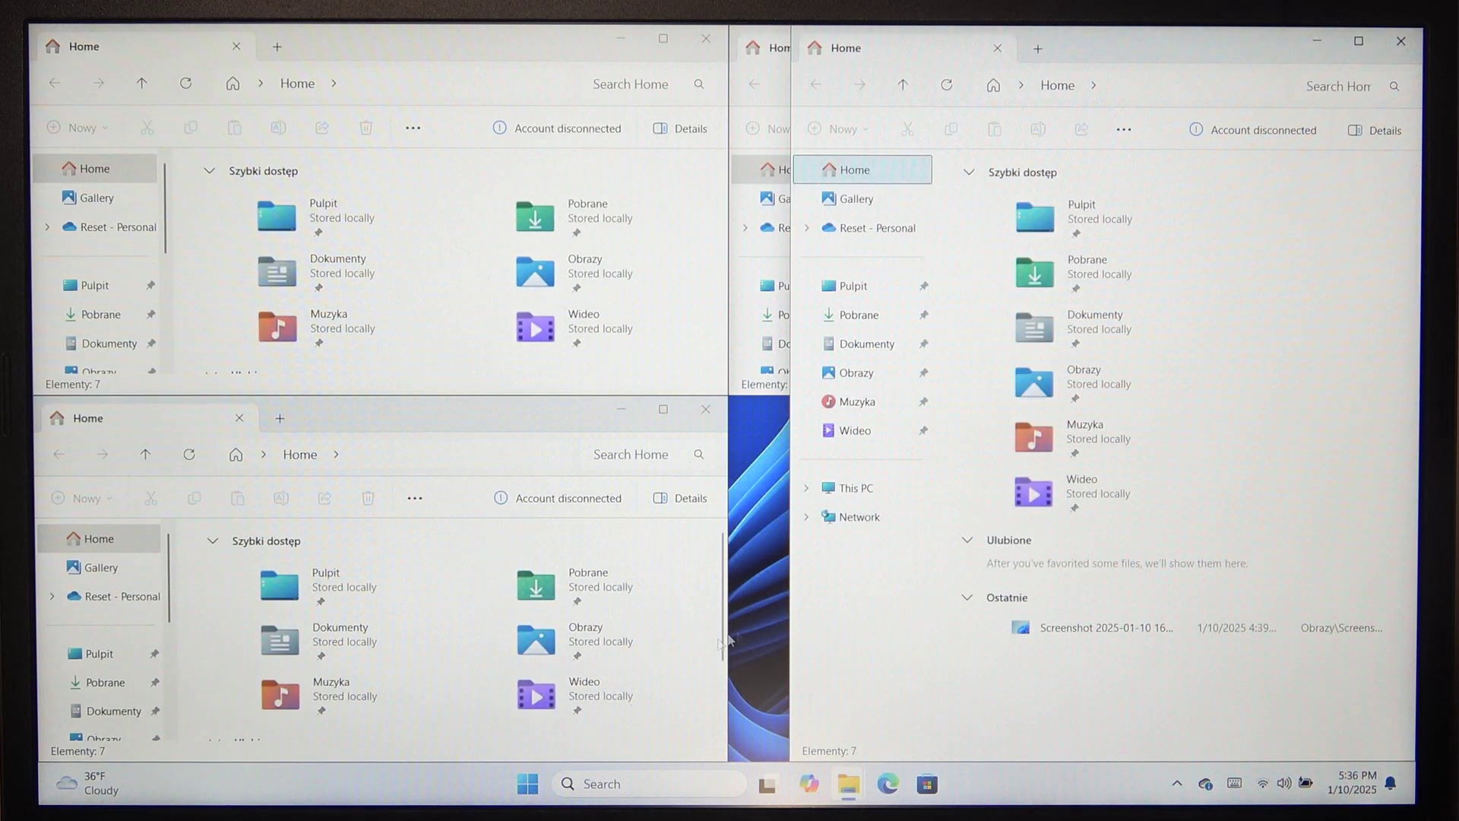
pyautogui.moveTo(1155, 48)
pyautogui.mouseDown()
pyautogui.moveTo(883, 477)
pyautogui.moveTo(949, 295)
pyautogui.moveTo(1054, 279)
pyautogui.moveTo(1055, 542)
pyautogui.mouseUp()
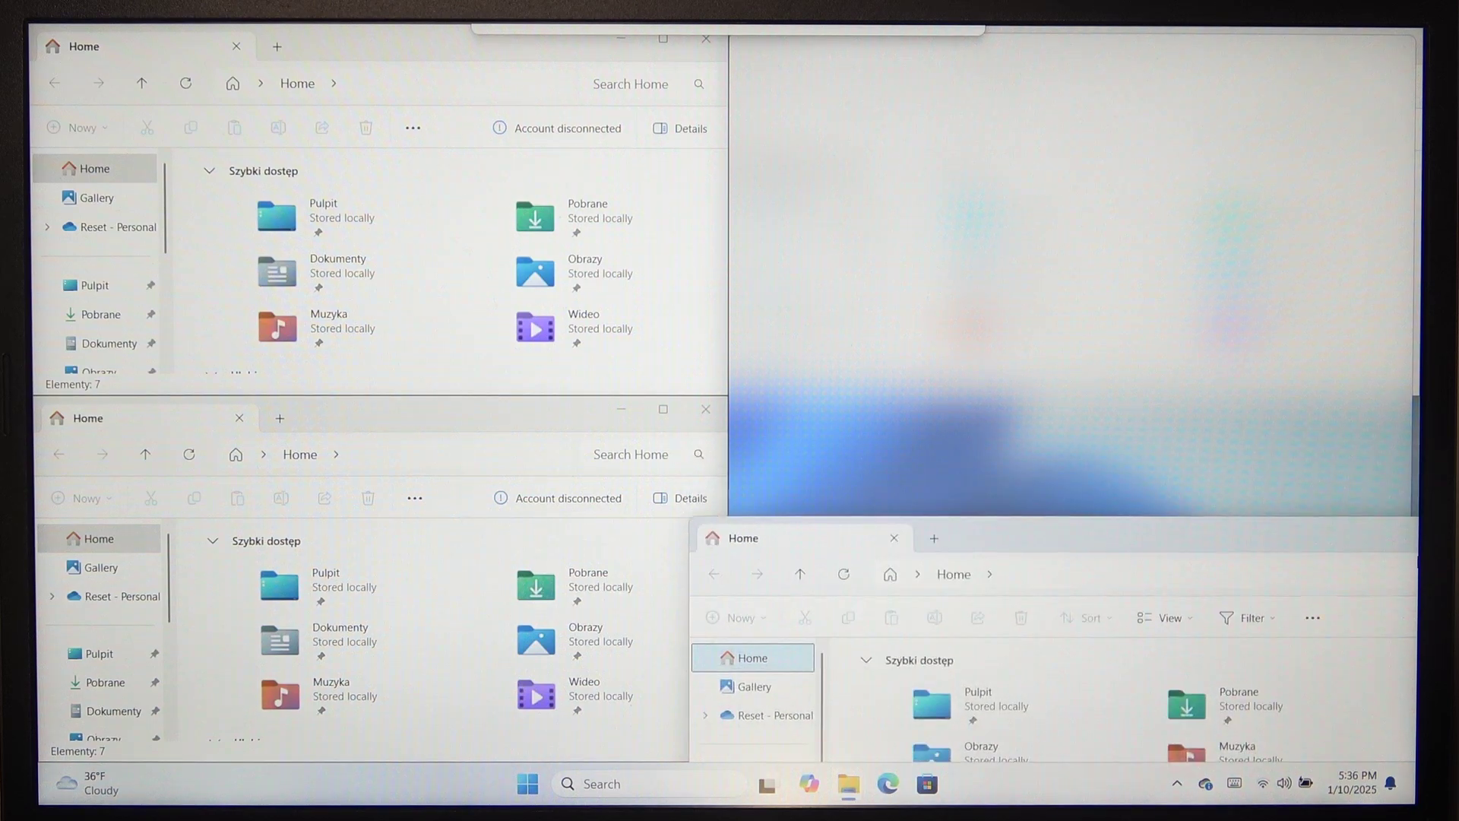
# Step: Drag the remaining Explorer windows into the empty quarters to complete the 2x2 grid
pyautogui.moveTo(1055, 541)
pyautogui.mouseDown()
pyautogui.moveTo(1013, 200)
pyautogui.moveTo(1072, 741)
pyautogui.mouseUp()
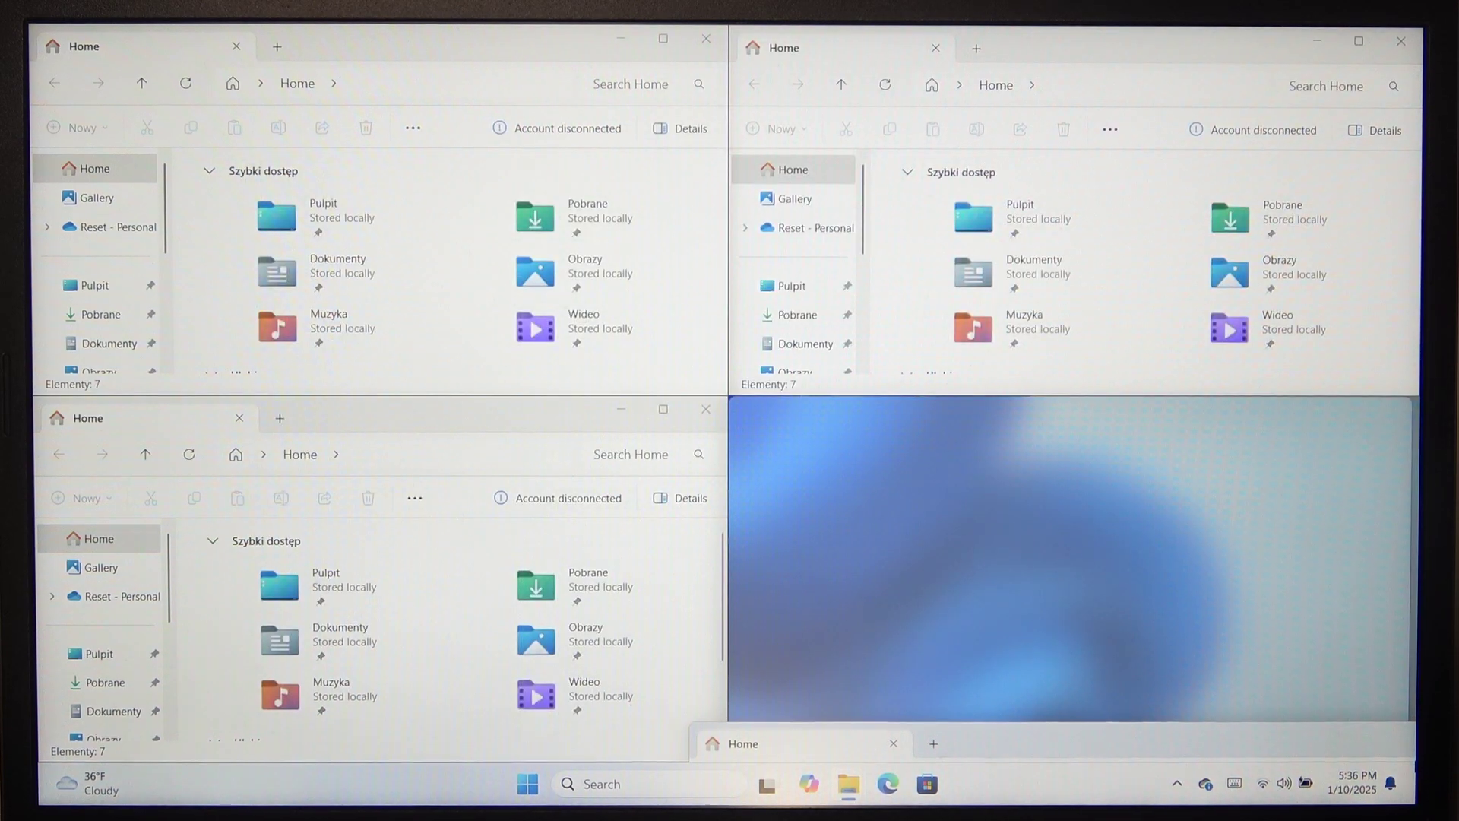
pyautogui.moveTo(1412, 766)
pyautogui.mouseDown()
pyautogui.moveTo(41, 766)
pyautogui.moveTo(62, 685)
pyautogui.mouseUp()
pyautogui.moveTo(1071, 47)
pyautogui.mouseDown()
pyautogui.moveTo(730, 29)
pyautogui.moveTo(1072, 34)
pyautogui.mouseUp()
pyautogui.moveTo(798, 650); pyautogui.dragTo(1372, 738)
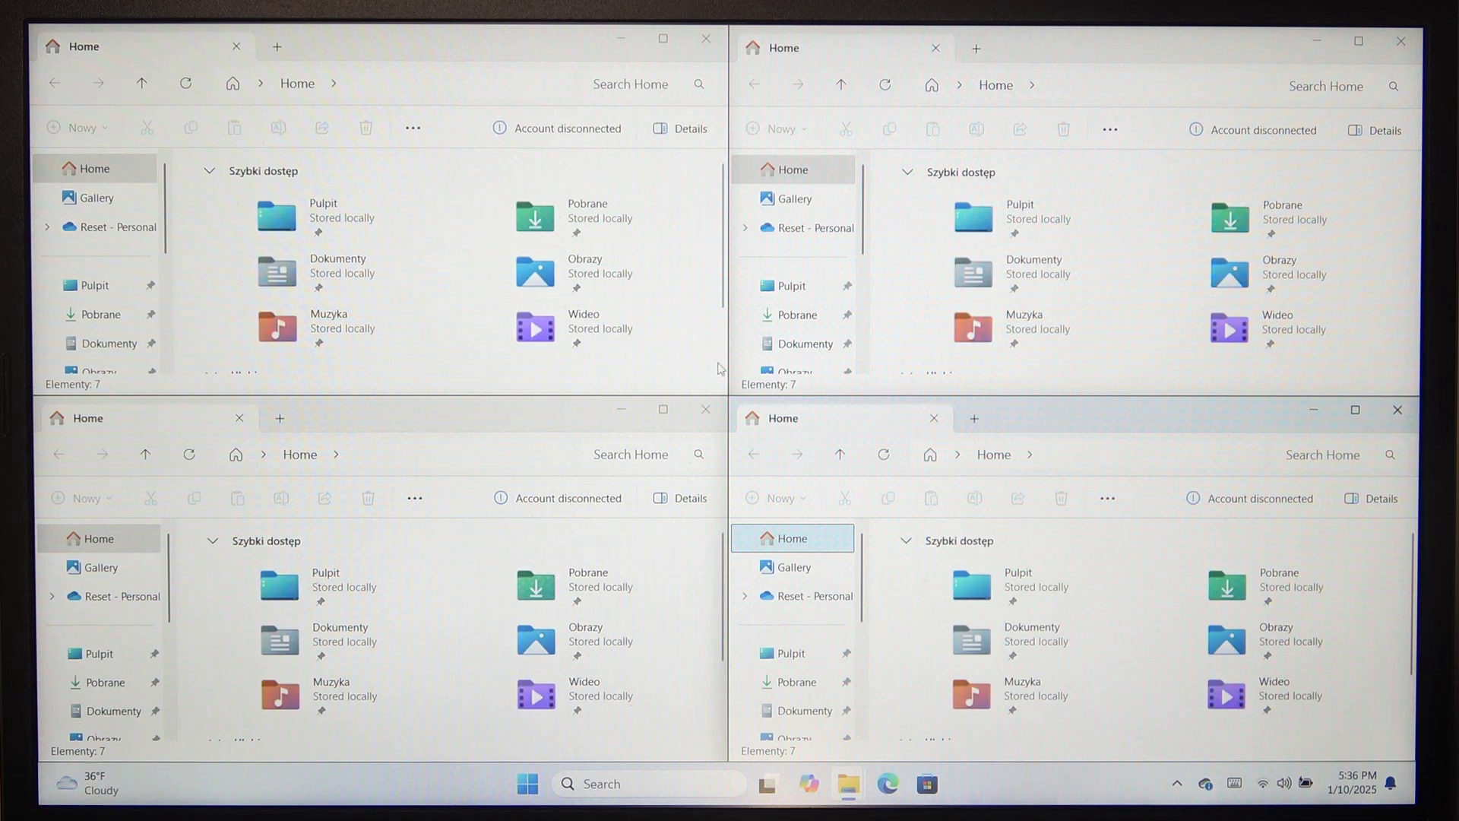
# Step: Move the grid dividers left and up, then close the top-left, bottom-left and bottom-right windows
pyautogui.moveTo(727, 362); pyautogui.dragTo(497, 362)
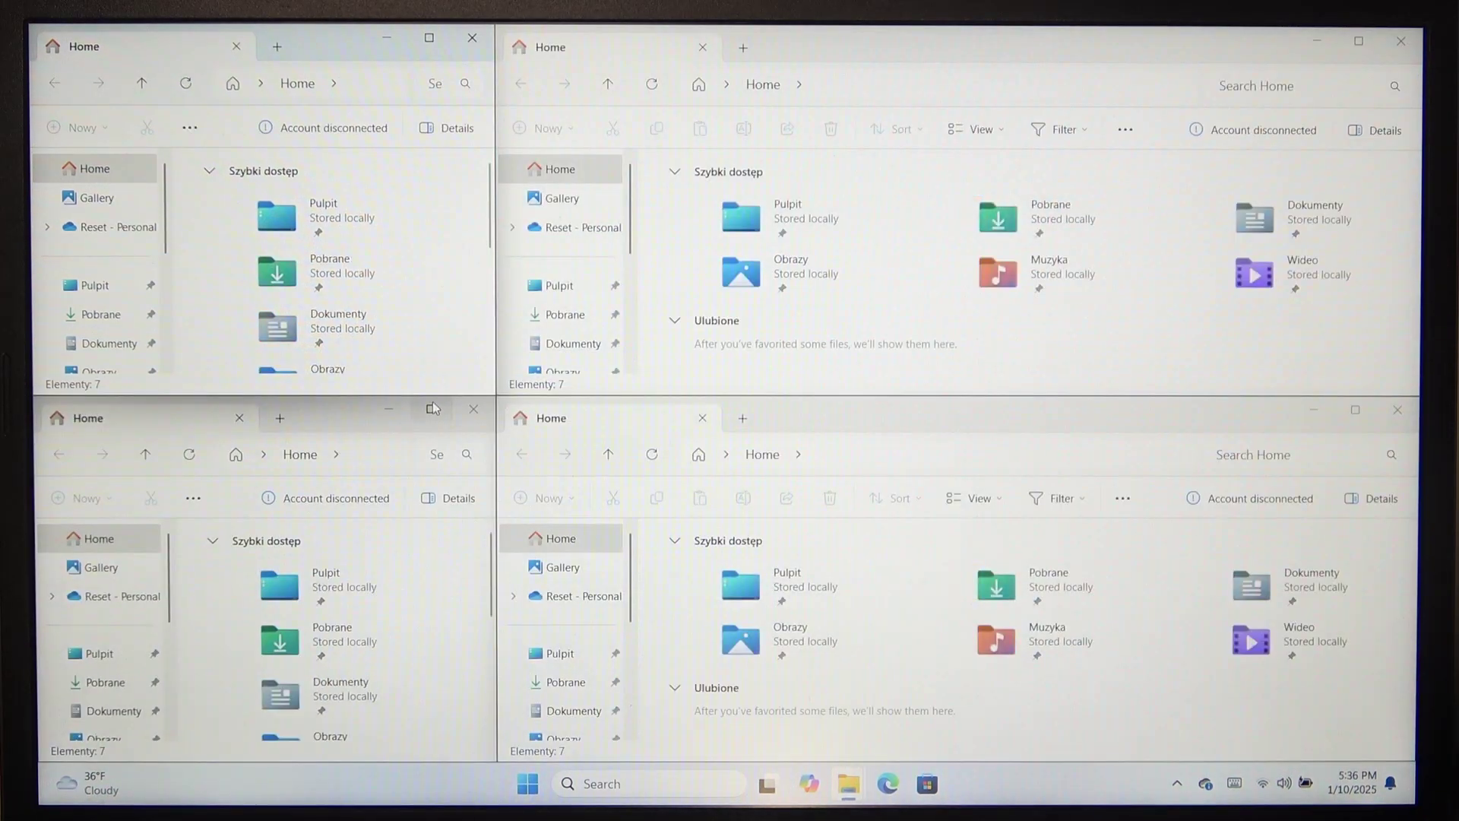
pyautogui.moveTo(432, 397); pyautogui.dragTo(433, 300)
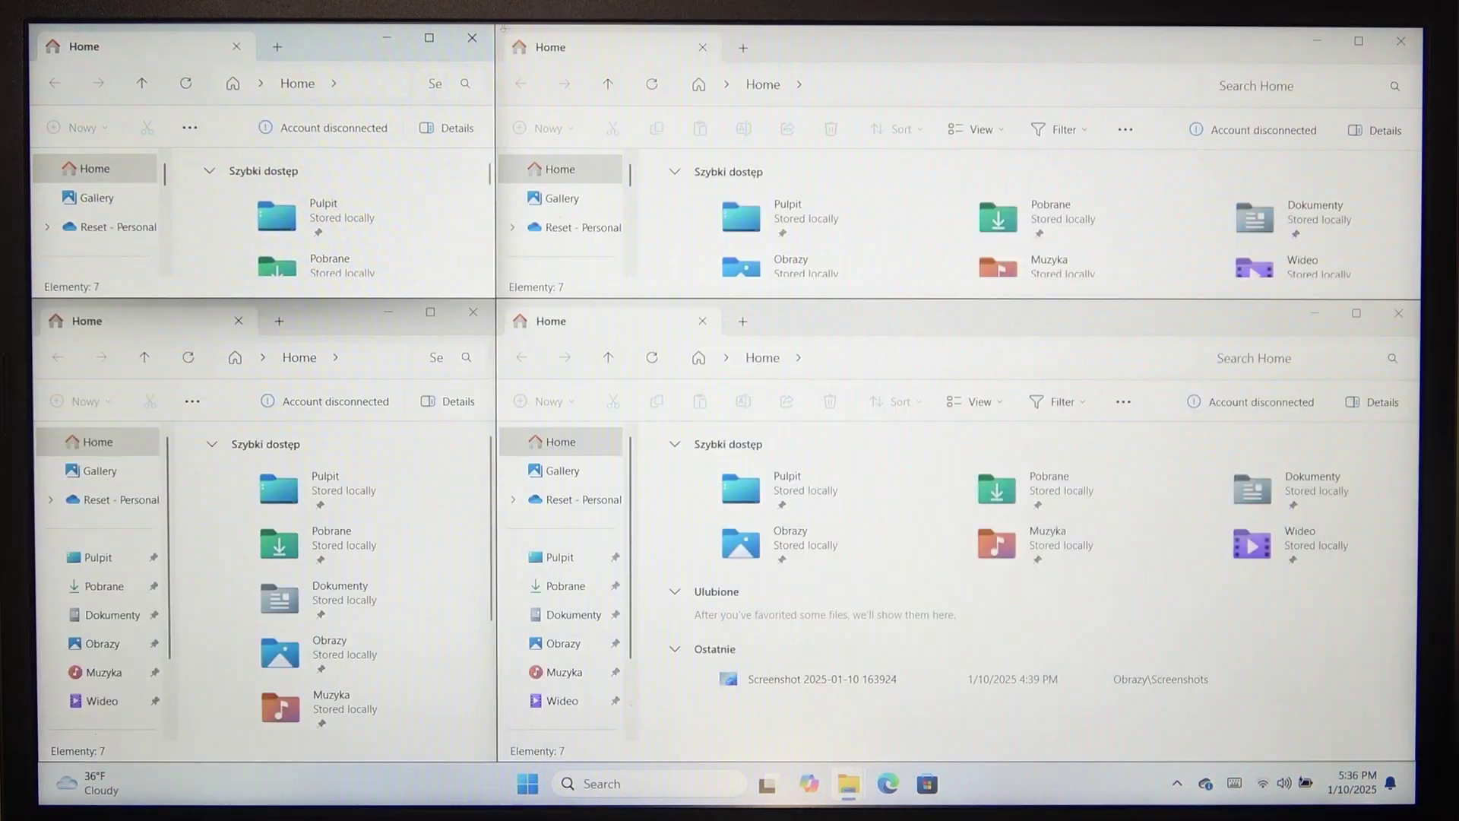
pyautogui.click(474, 40)
pyautogui.click(471, 312)
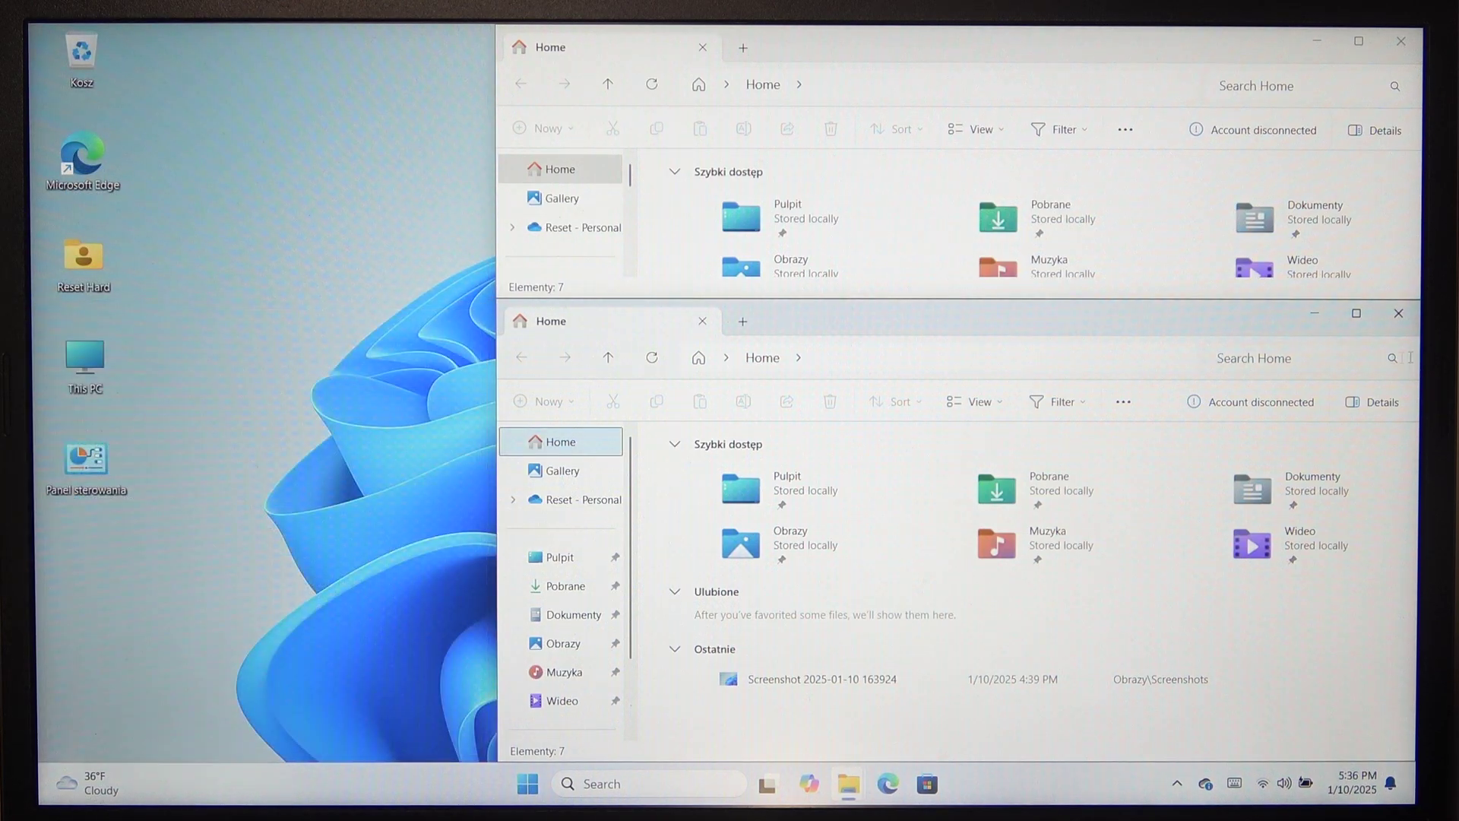
pyautogui.click(1398, 313)
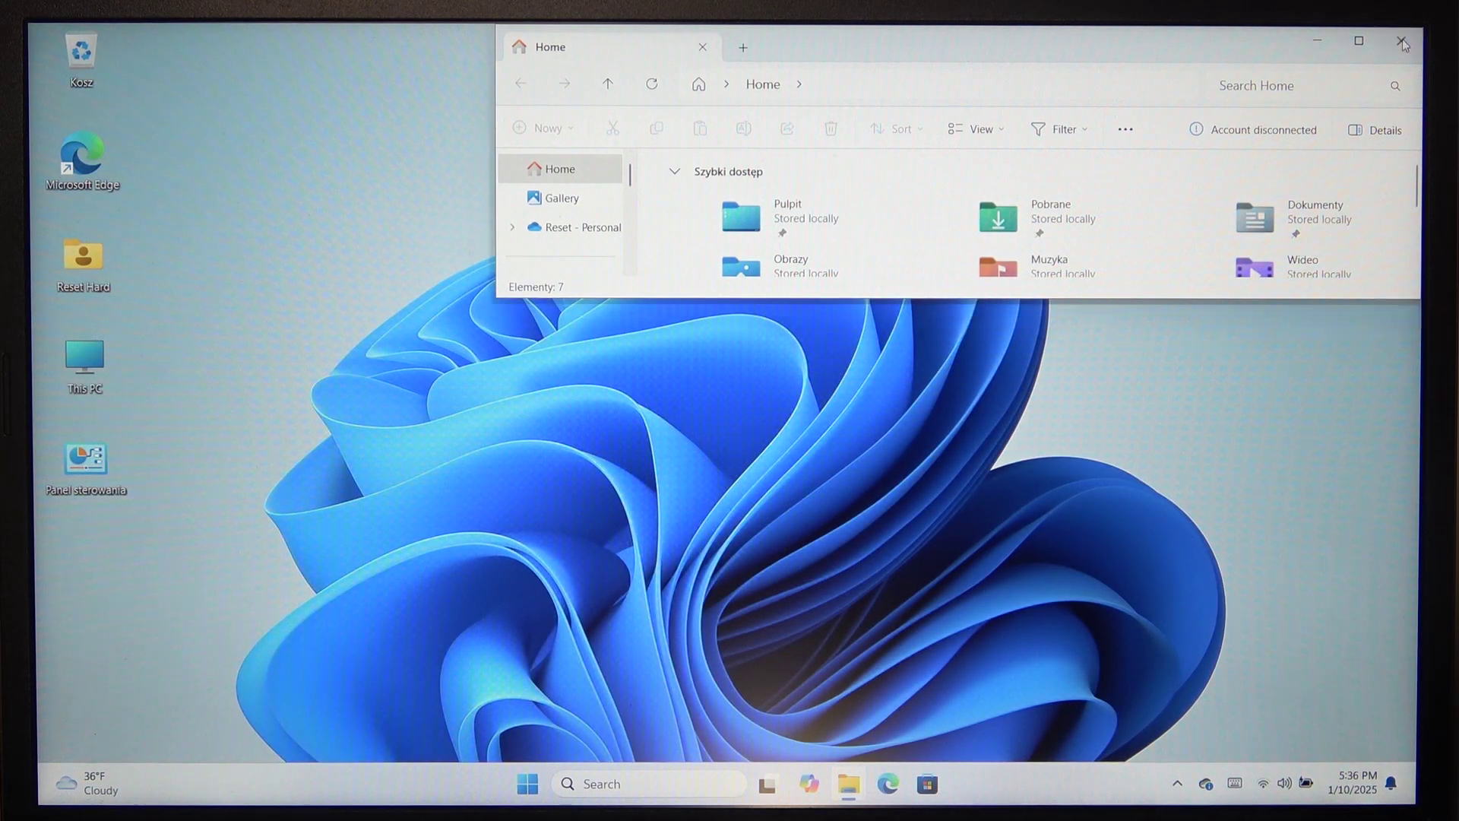